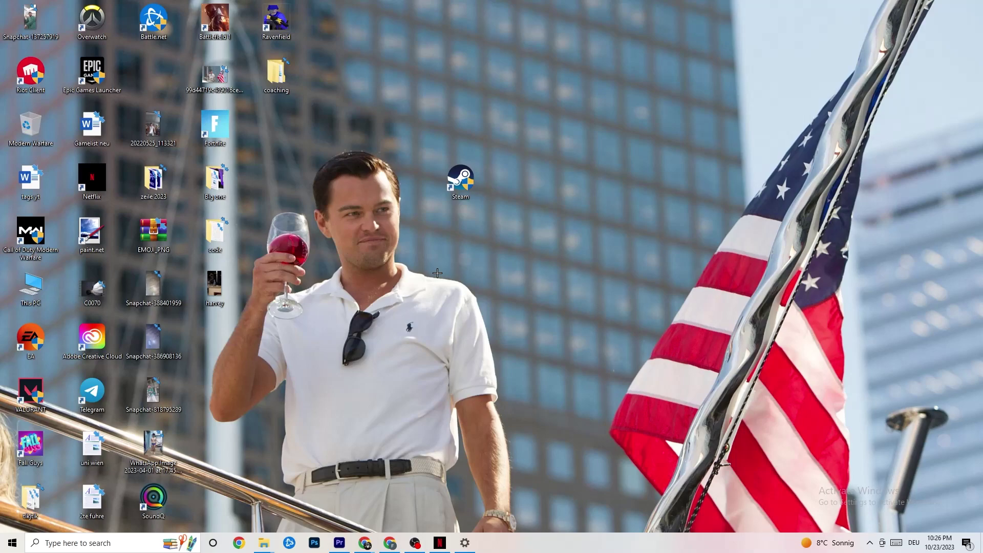
Step: Set the Steam shortcut's compatibility mode to Windows 8 and confirm the properties
right_click(459, 182)
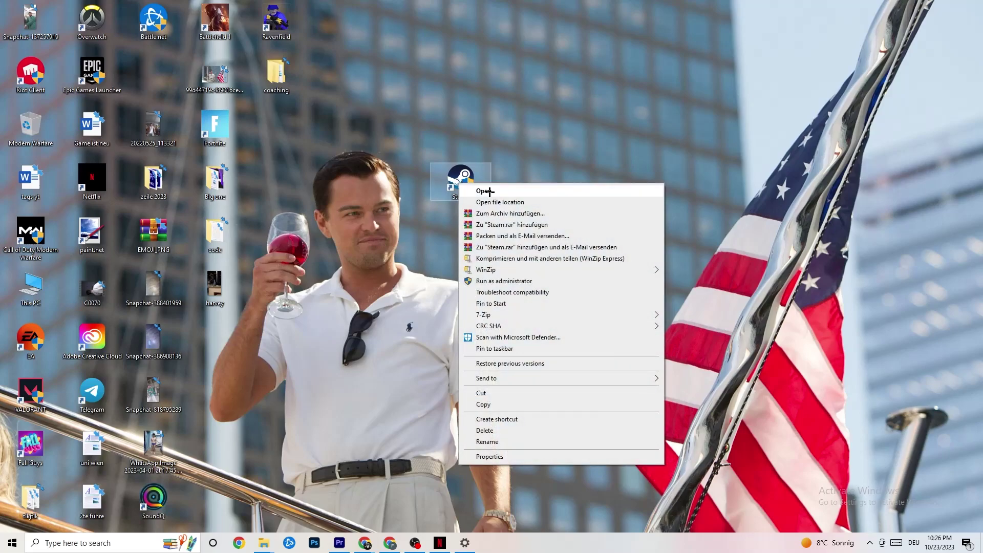
click(511, 457)
drag(533, 194, 483, 112)
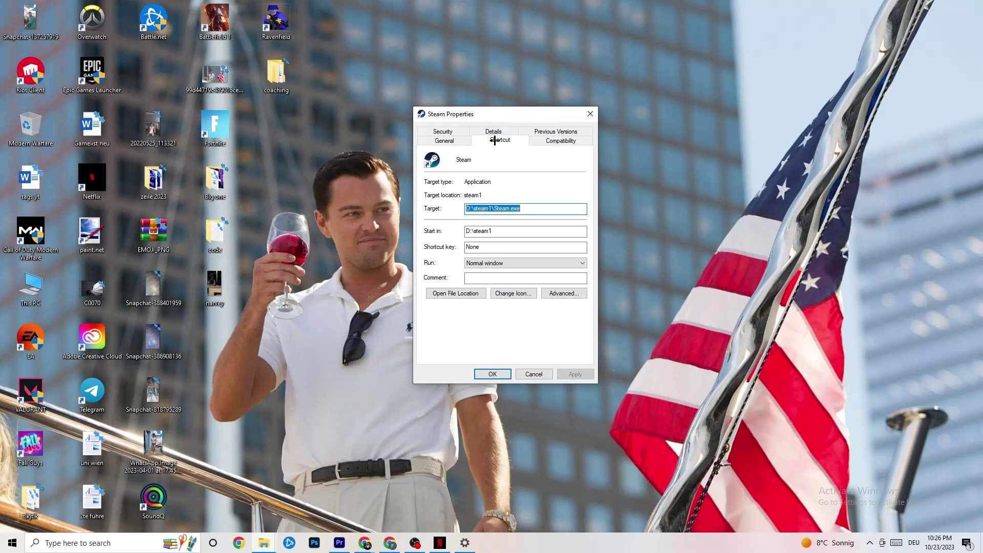
click(533, 139)
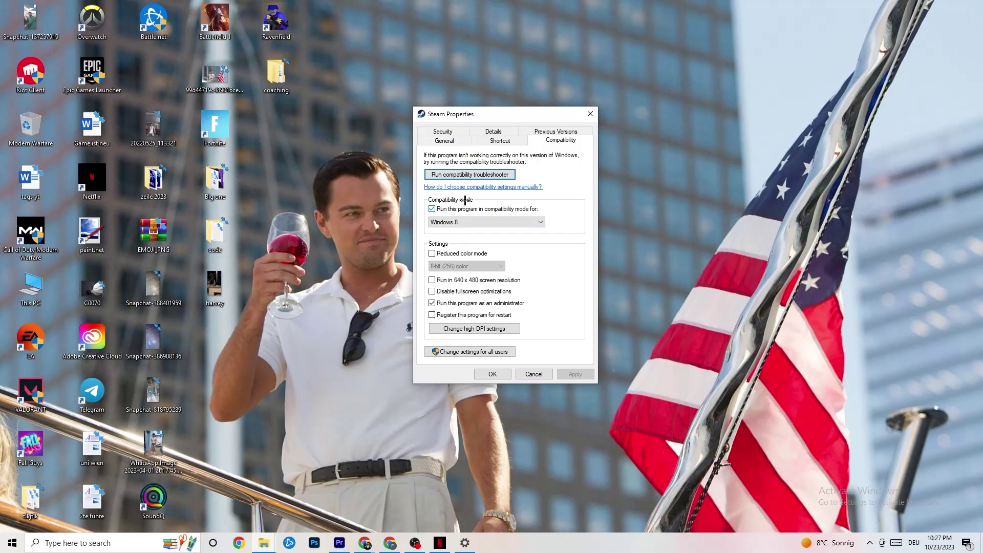
click(432, 209)
click(477, 222)
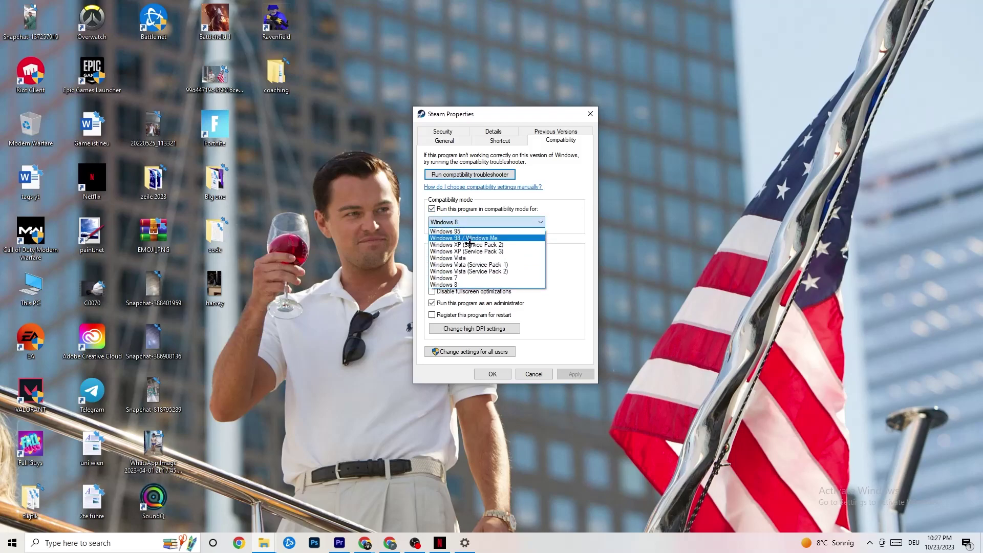
click(556, 226)
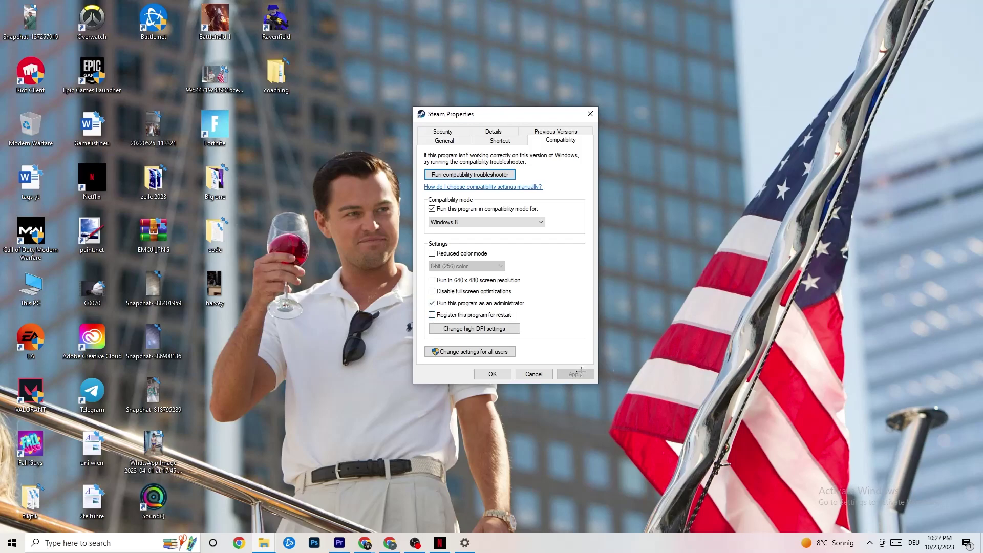
click(493, 374)
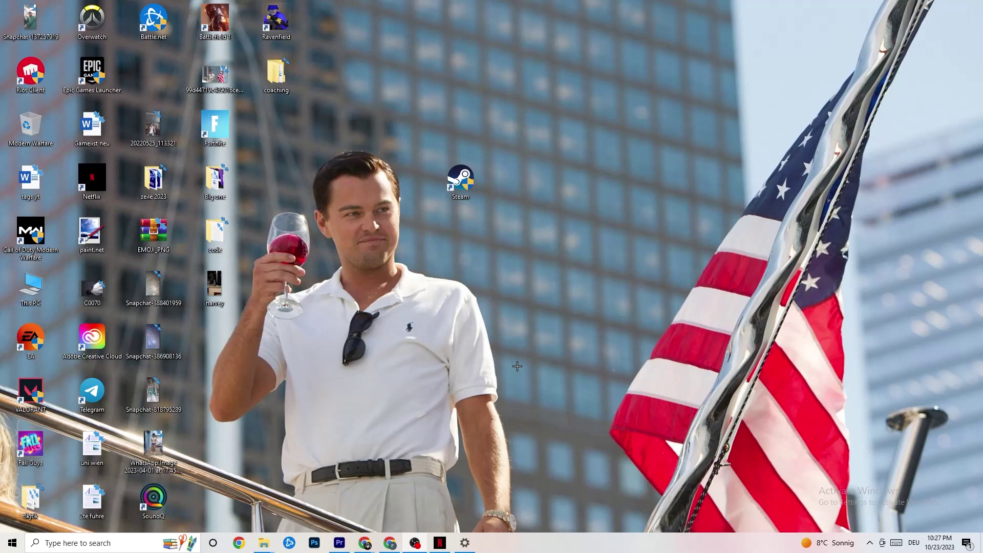
Step: Briefly check the Start menu and the Steam shortcut's options without changing anything
click(2, 550)
click(342, 498)
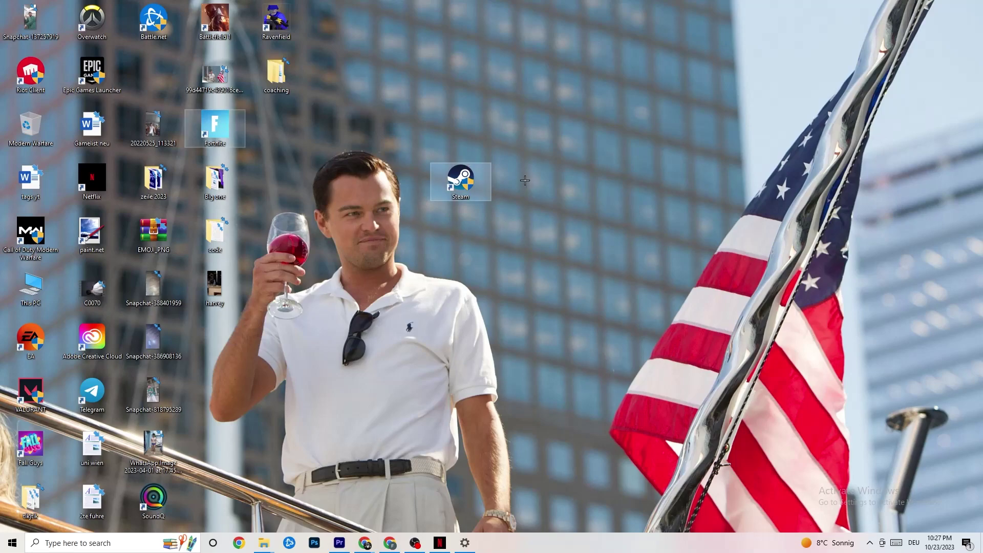
right_click(450, 186)
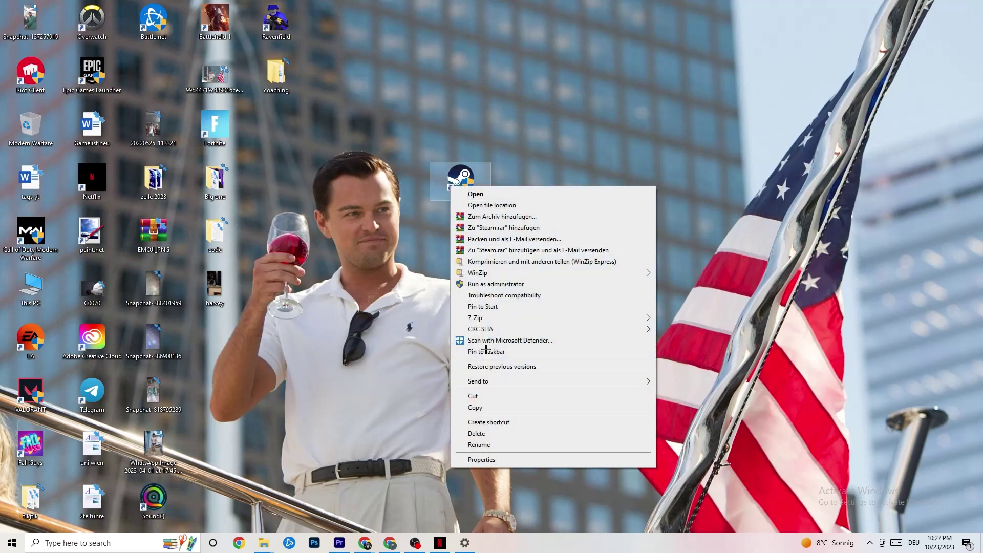
click(435, 285)
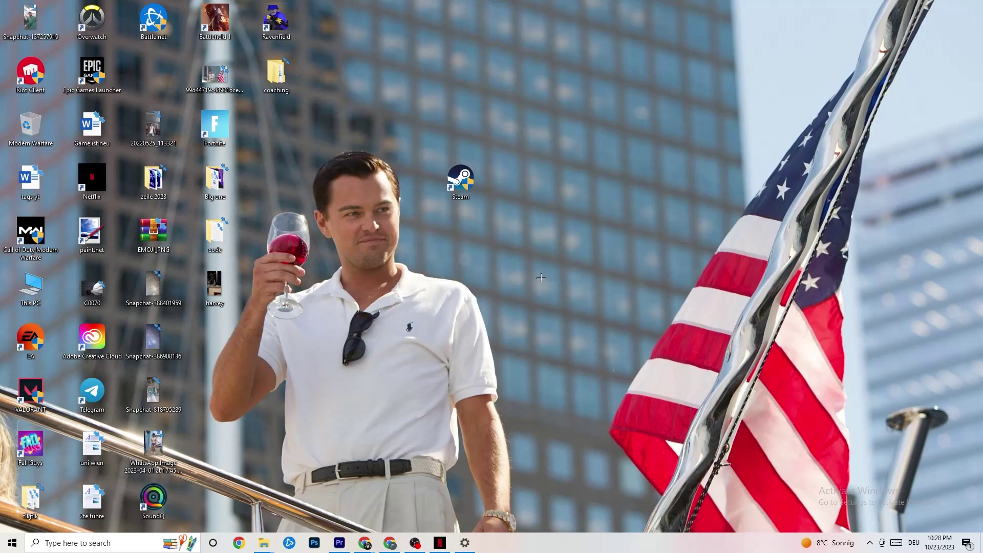
Step: Launch Task Manager from the taskbar and maximize its window
right_click(546, 549)
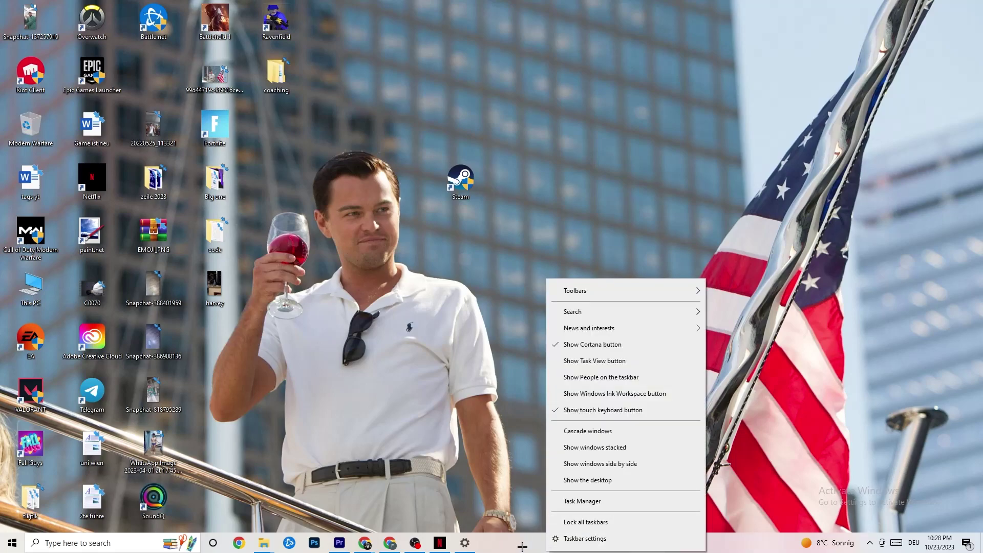
click(591, 502)
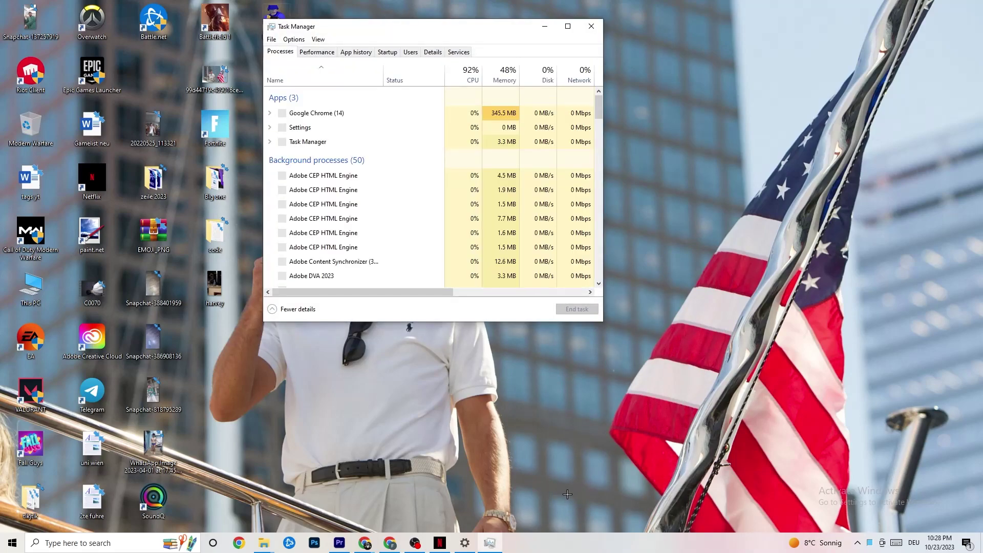
click(567, 26)
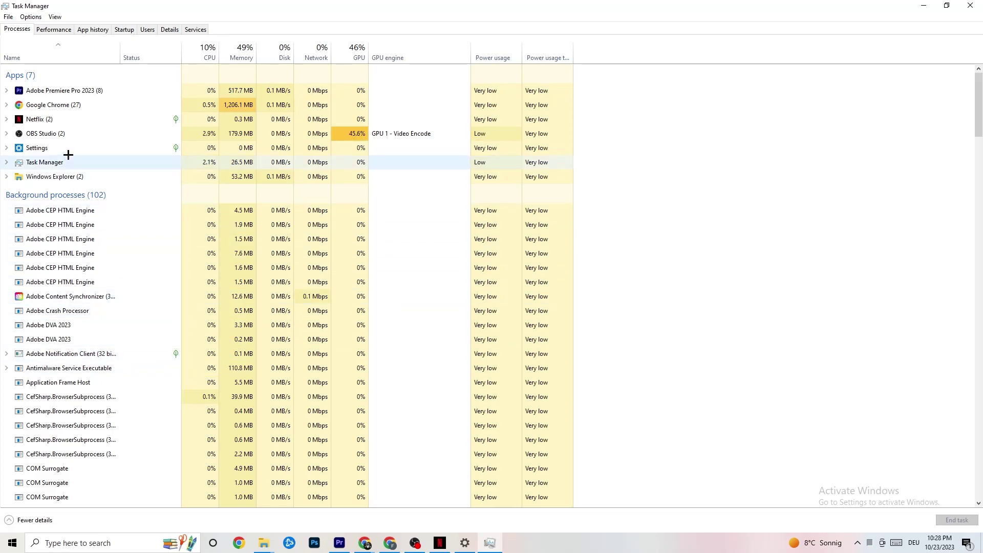
Step: Check Google Chrome's process actions without ending it, then switch to the Details tab
right_click(70, 104)
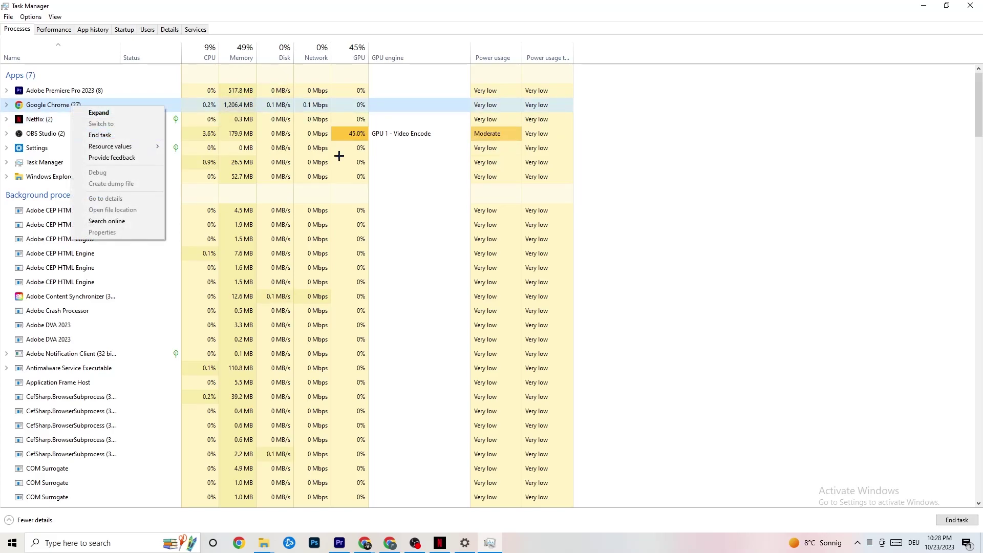
click(696, 124)
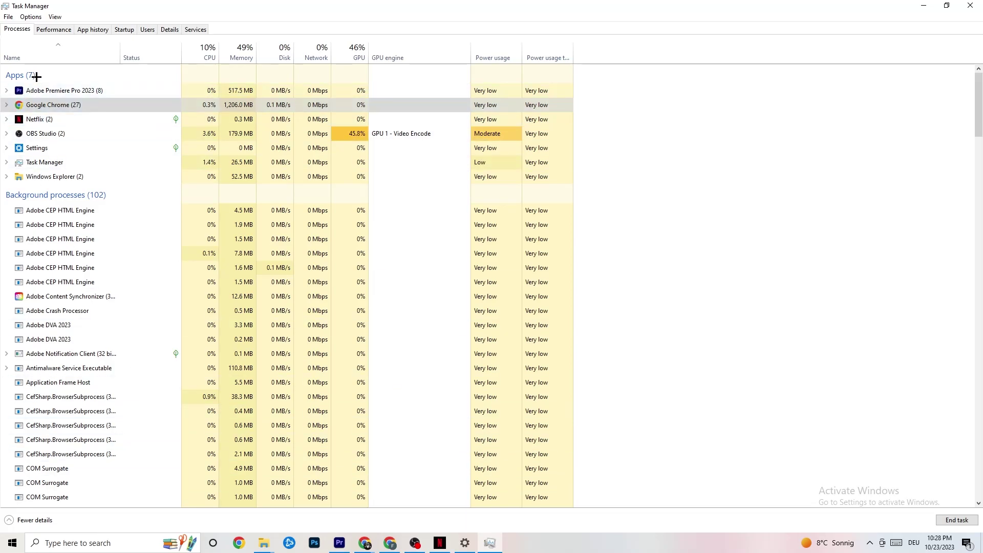
click(170, 29)
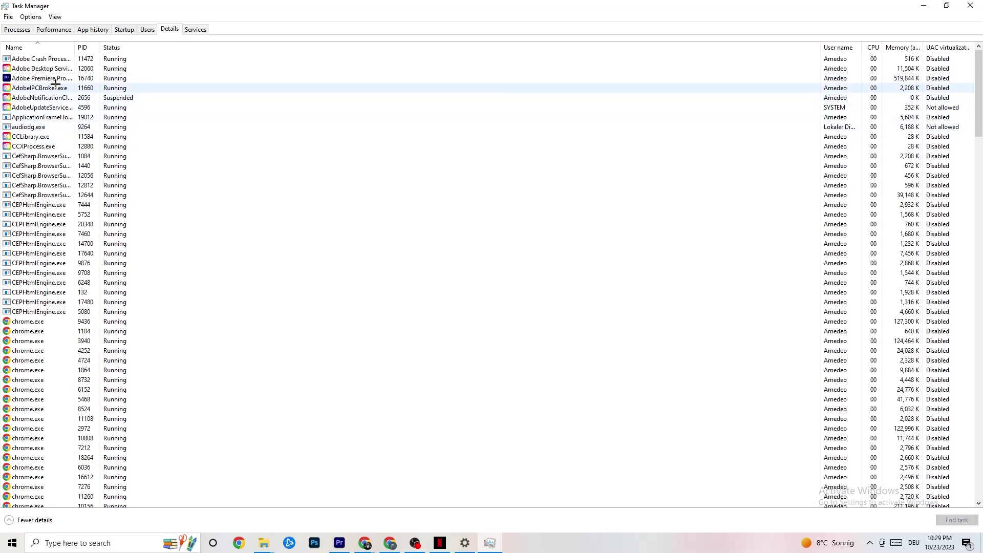
right_click(53, 81)
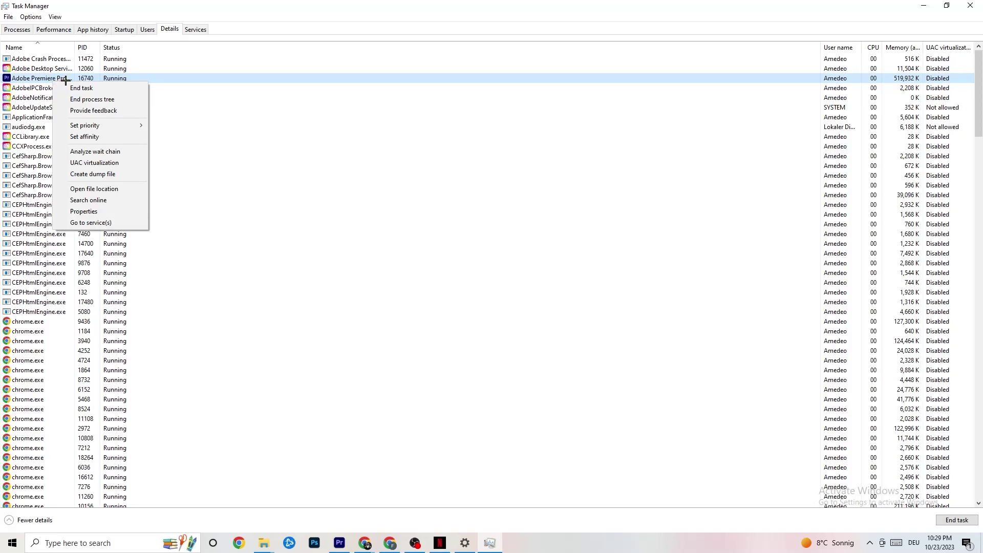
mouse_move(93, 128)
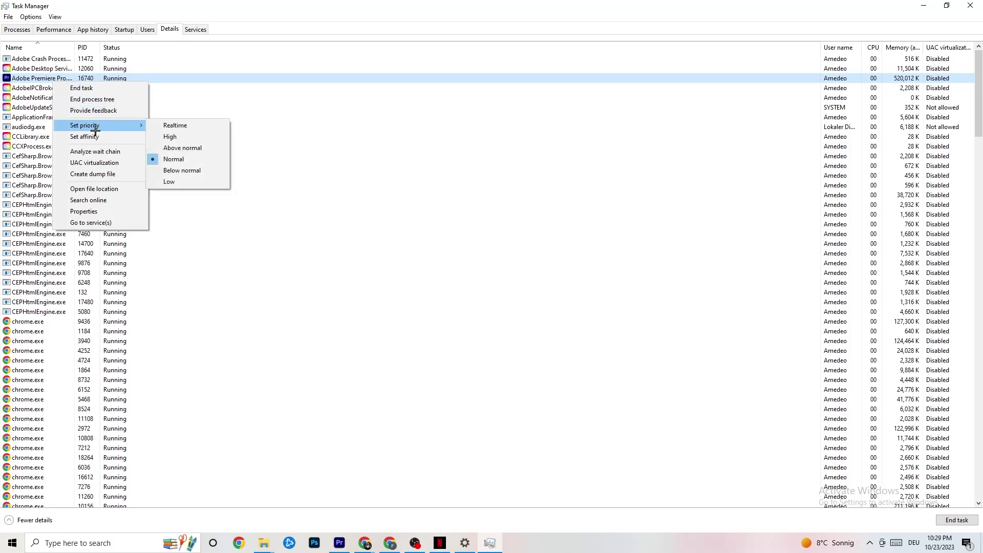
click(135, 121)
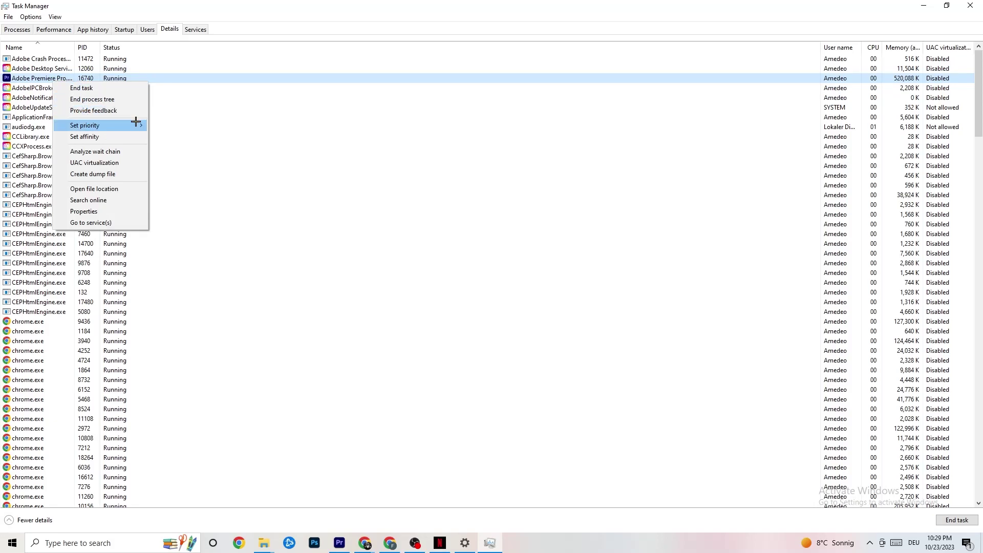
click(136, 122)
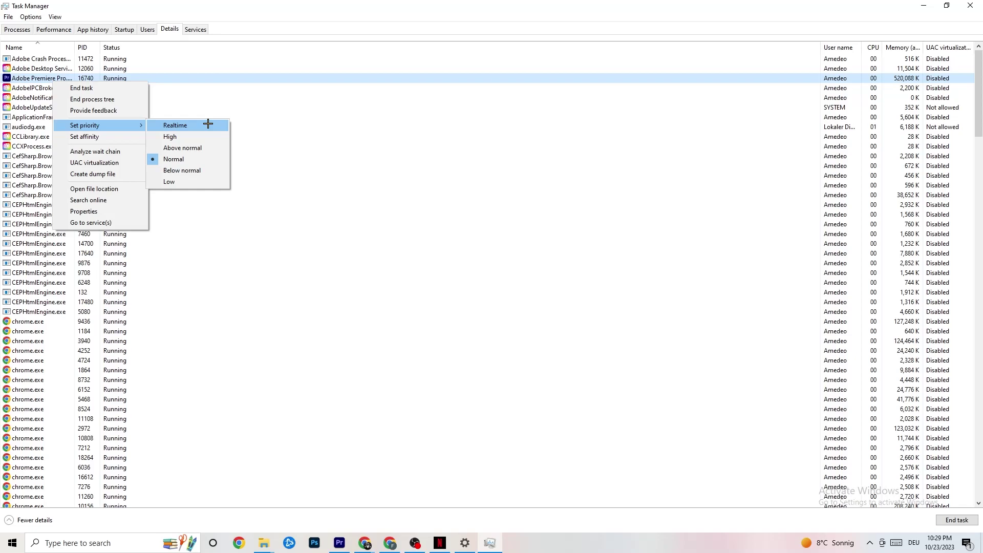
click(266, 108)
click(266, 108)
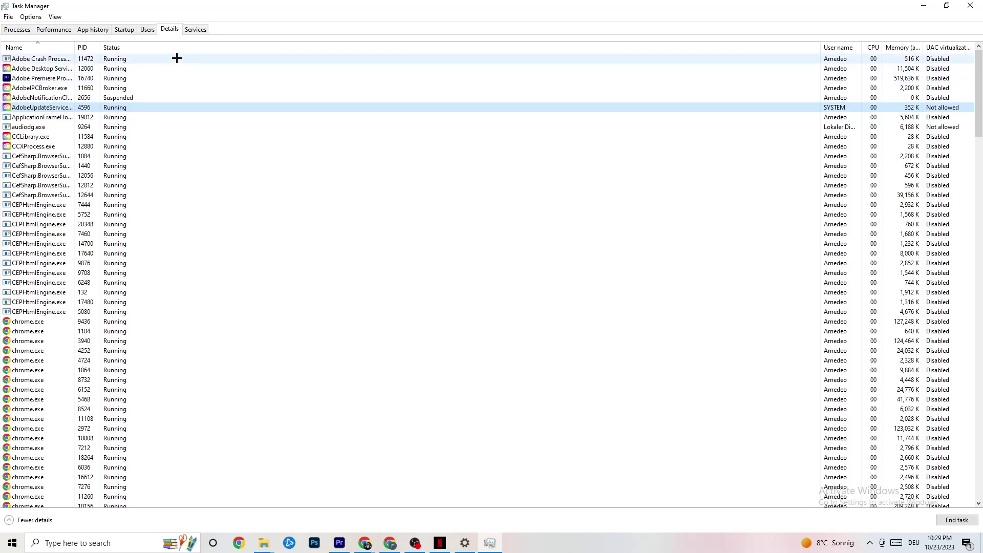
Step: Review the Startup list, leave Razer Synapse enabled, and close Task Manager
click(124, 29)
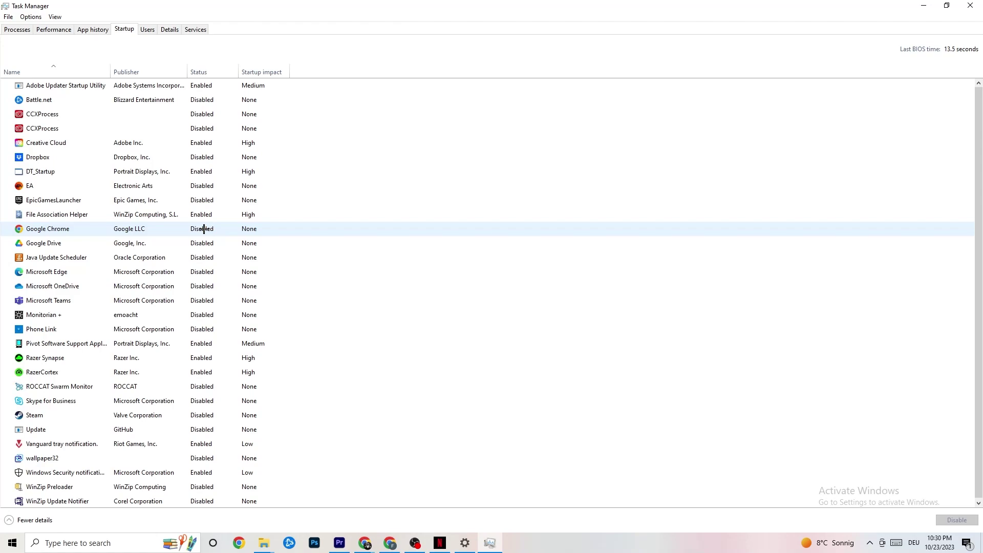
right_click(200, 358)
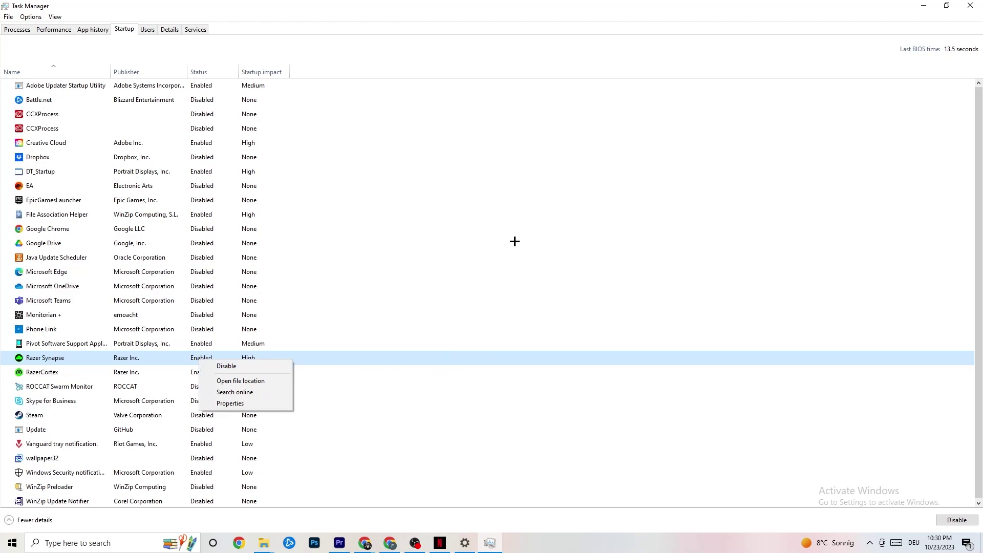
click(507, 52)
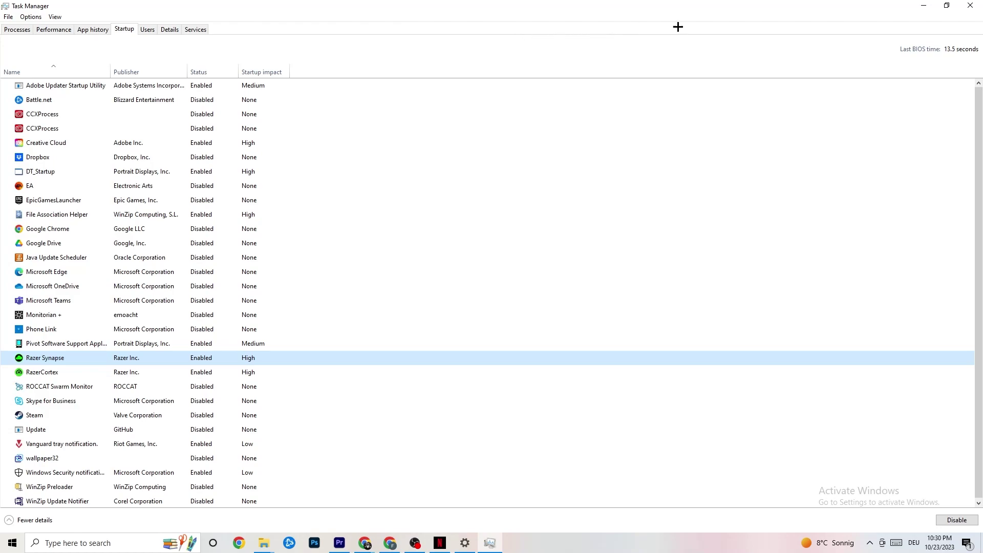
click(965, 4)
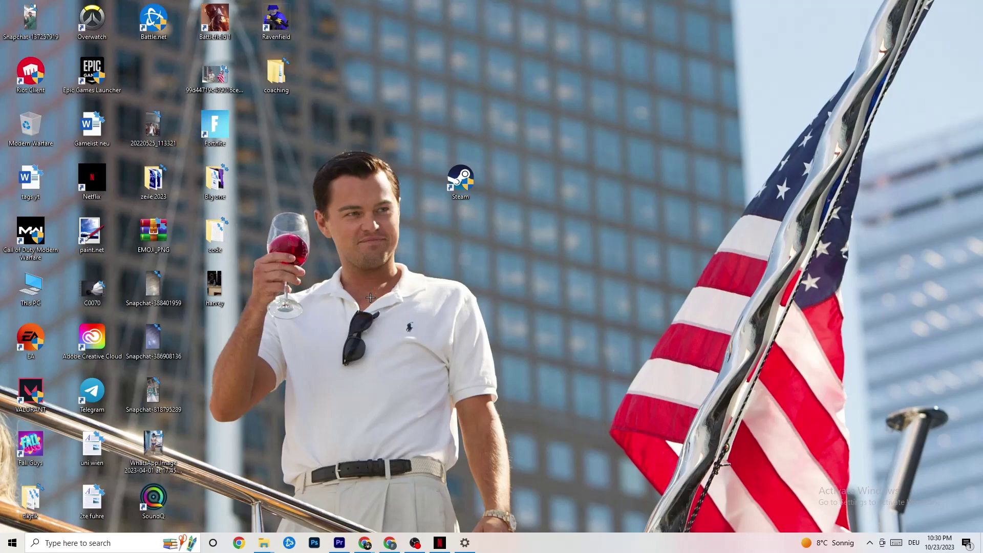
Step: Confirm display scaling stays at 100% in Settings, then go to Power & sleep
click(7, 549)
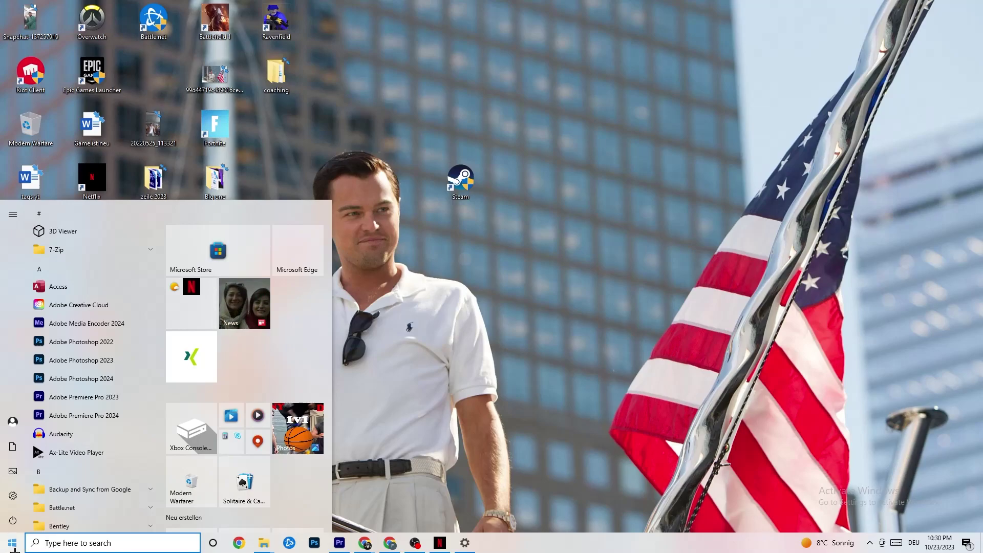
click(14, 496)
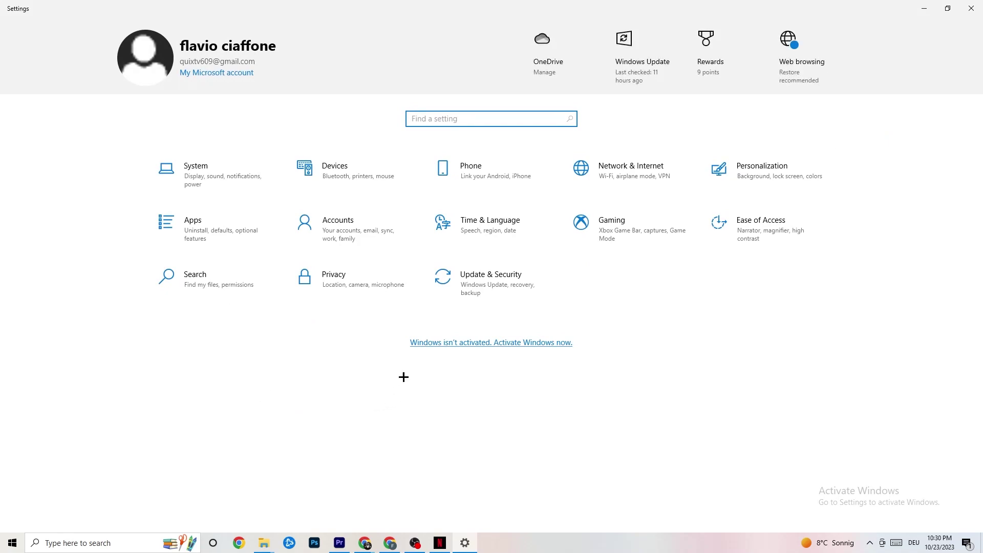
click(215, 174)
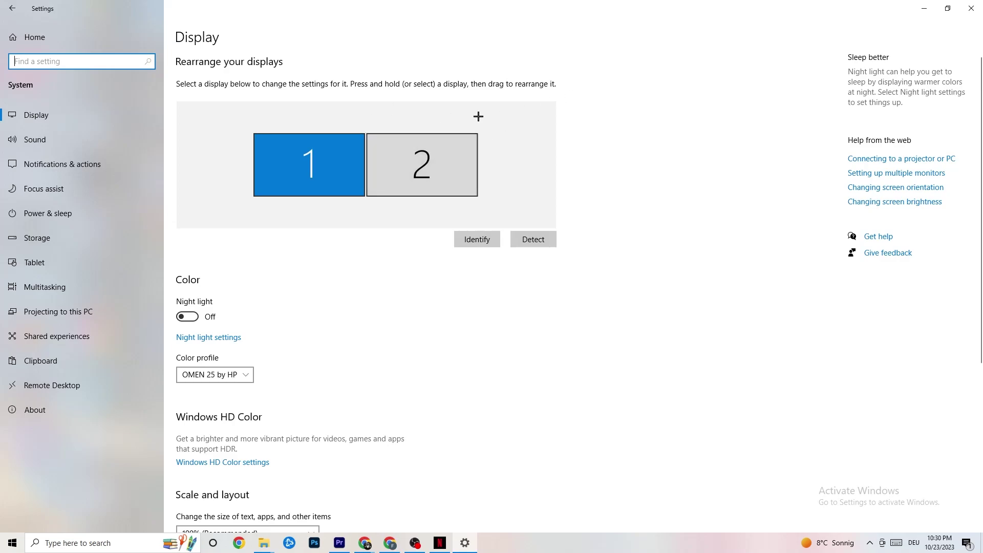
scroll(478, 114, down, 5)
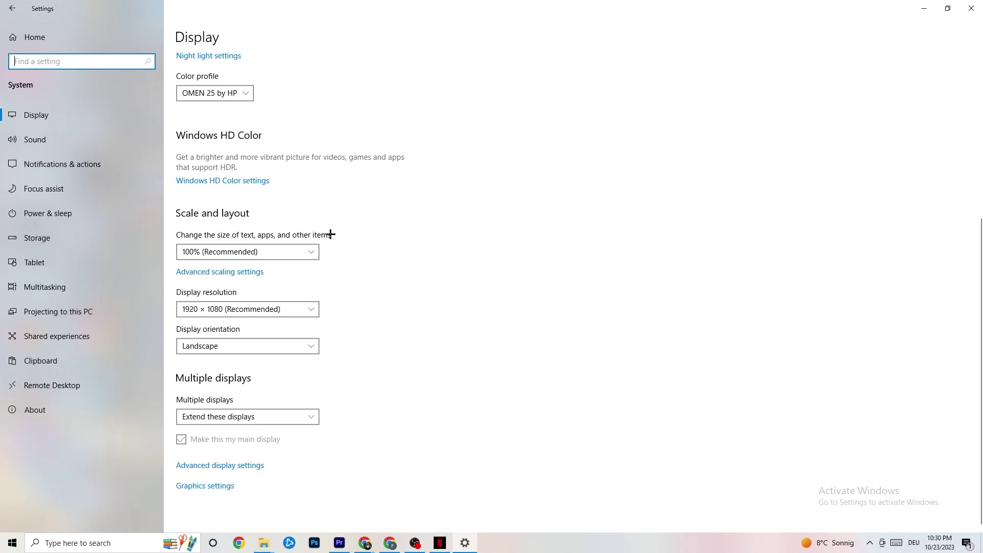
click(285, 251)
click(389, 199)
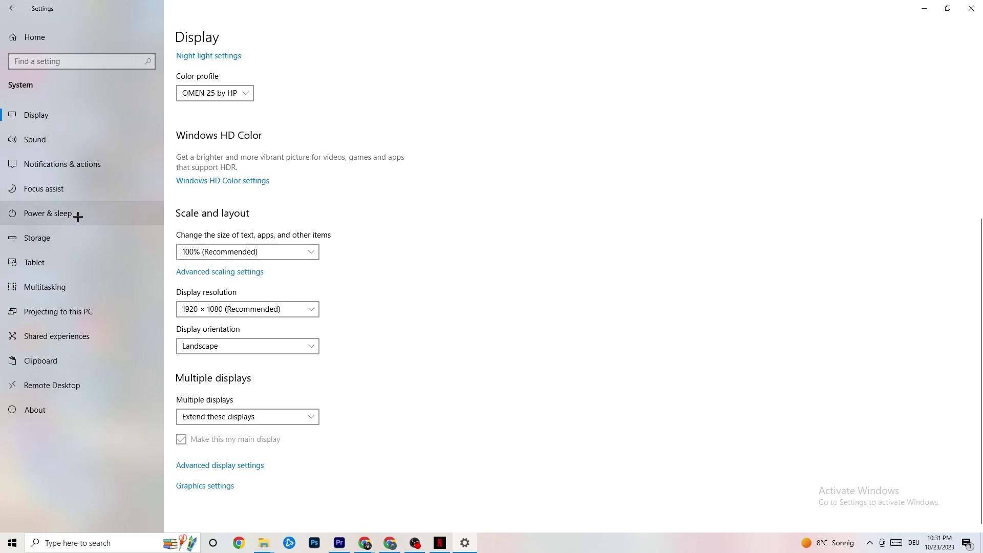
click(61, 211)
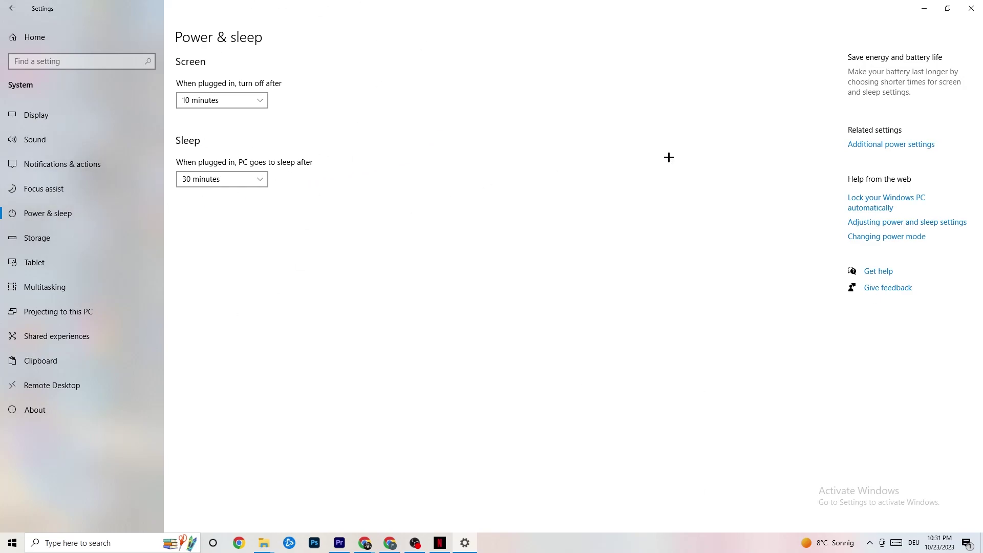
Step: Review the power plans with Balanced kept, then go to the Storage page
click(908, 144)
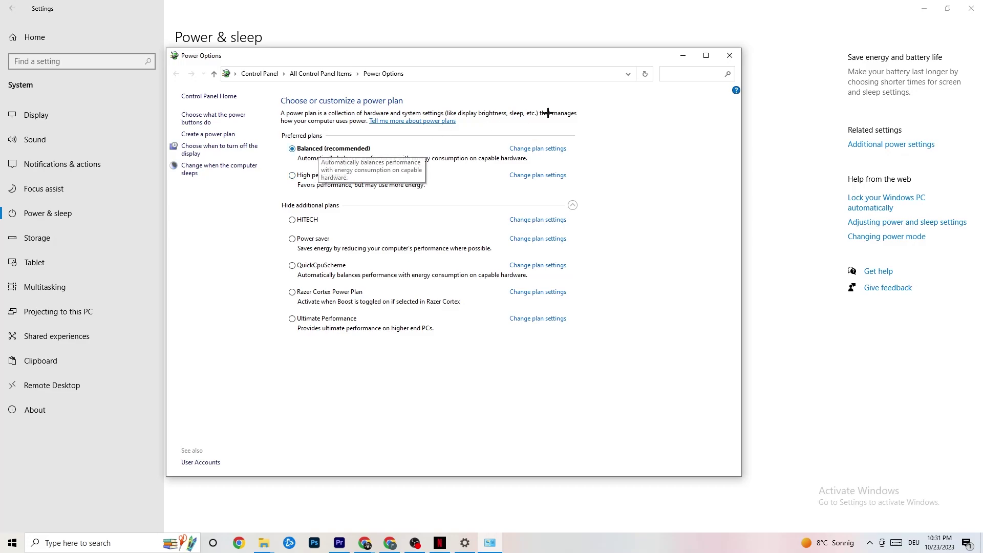
click(730, 55)
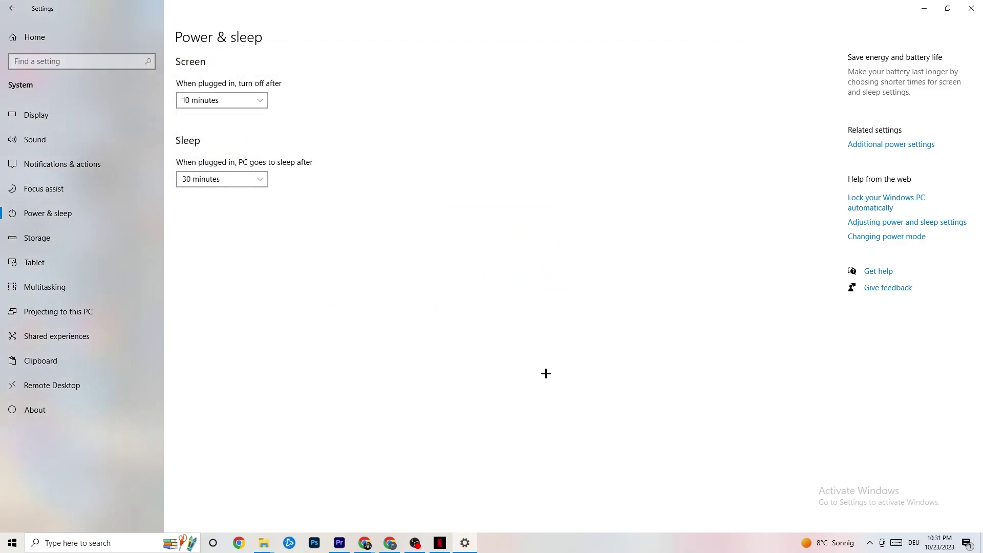
click(77, 246)
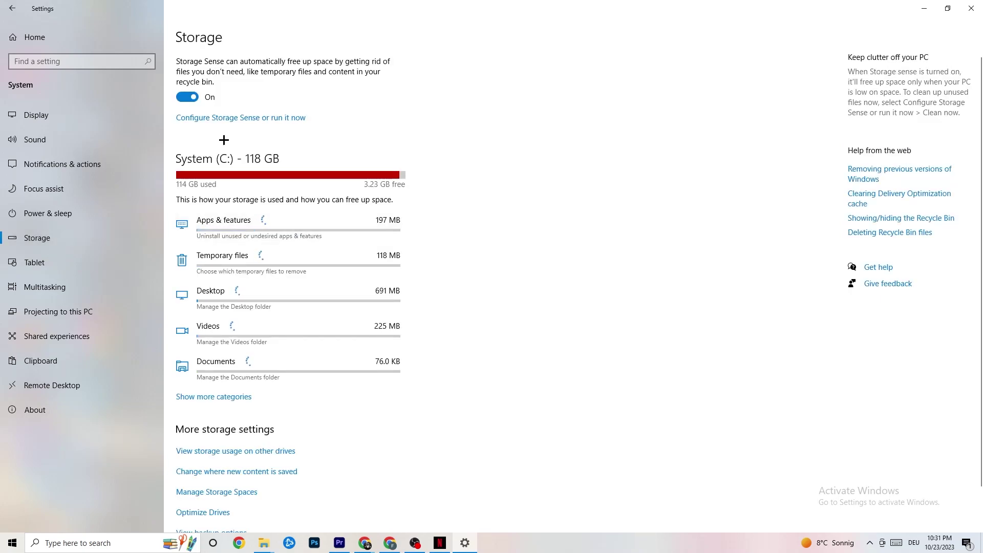
Step: Keep Storage Sense set to run every week
click(232, 119)
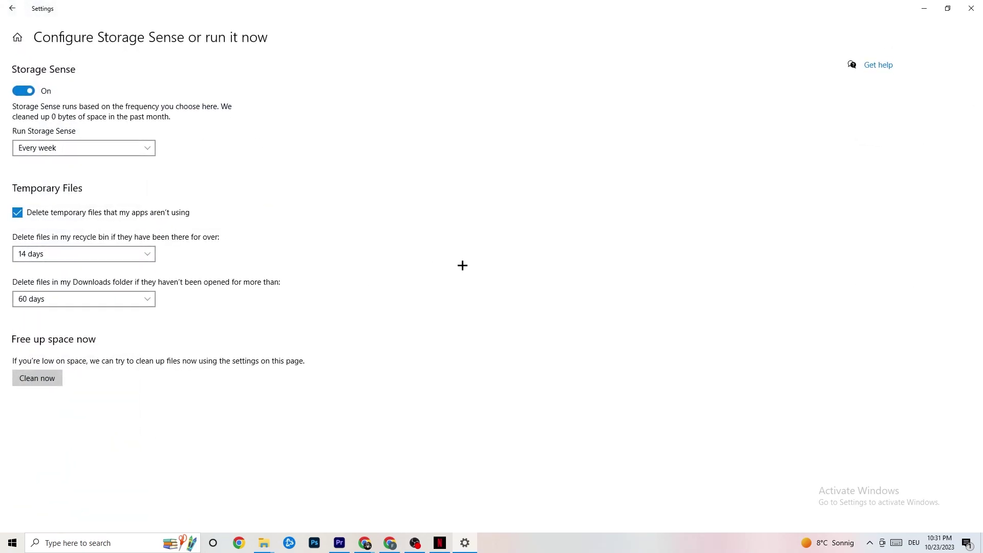
click(131, 148)
click(110, 149)
click(103, 150)
click(225, 208)
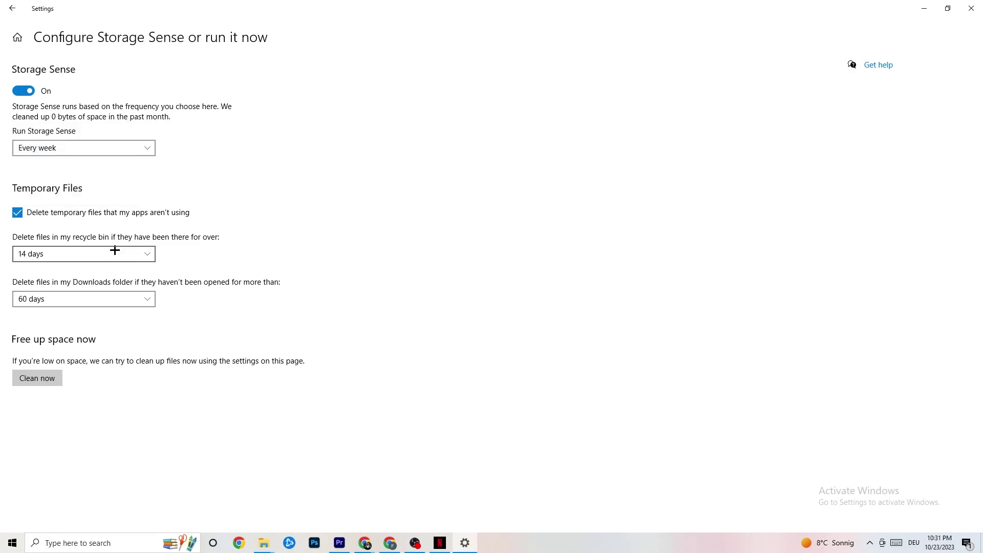
Step: Run a Storage Sense cleanup now and go to the Gaming settings
click(37, 378)
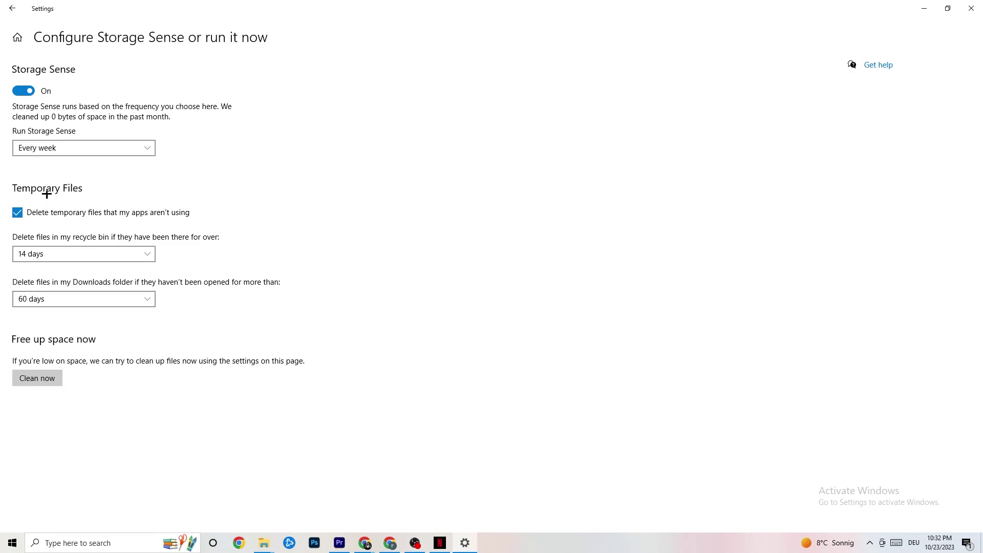
click(11, 7)
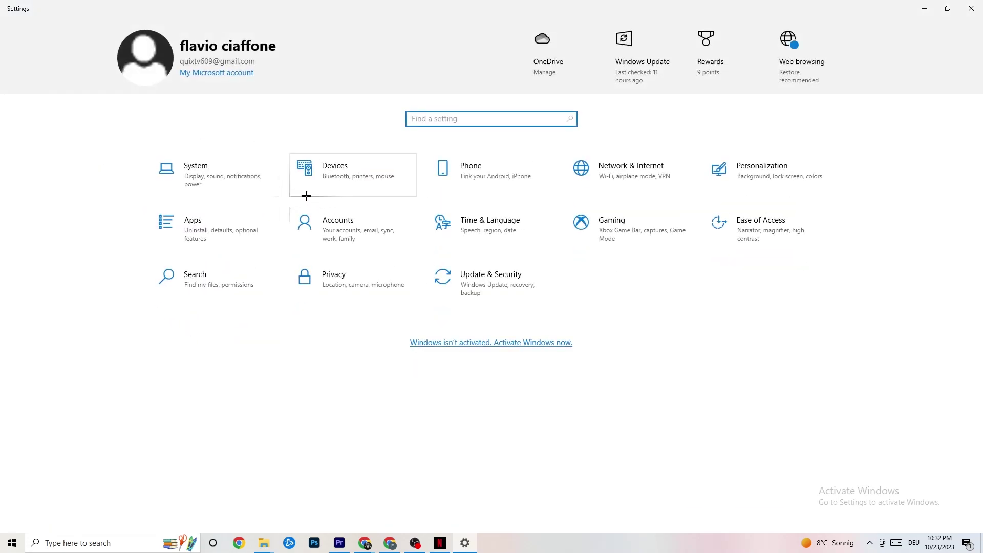
click(655, 234)
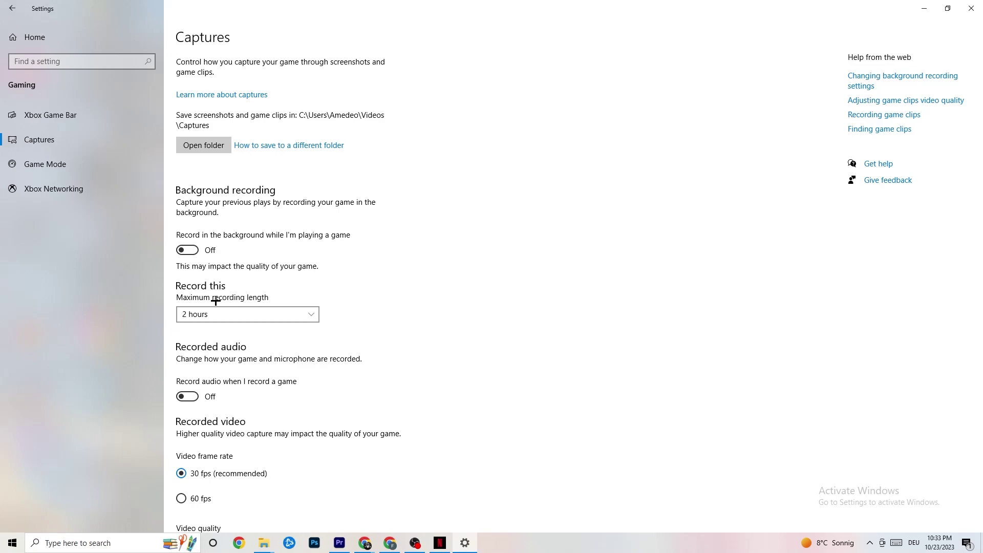
Step: Verify Game Mode is switched on, then return to the Settings home page
click(90, 164)
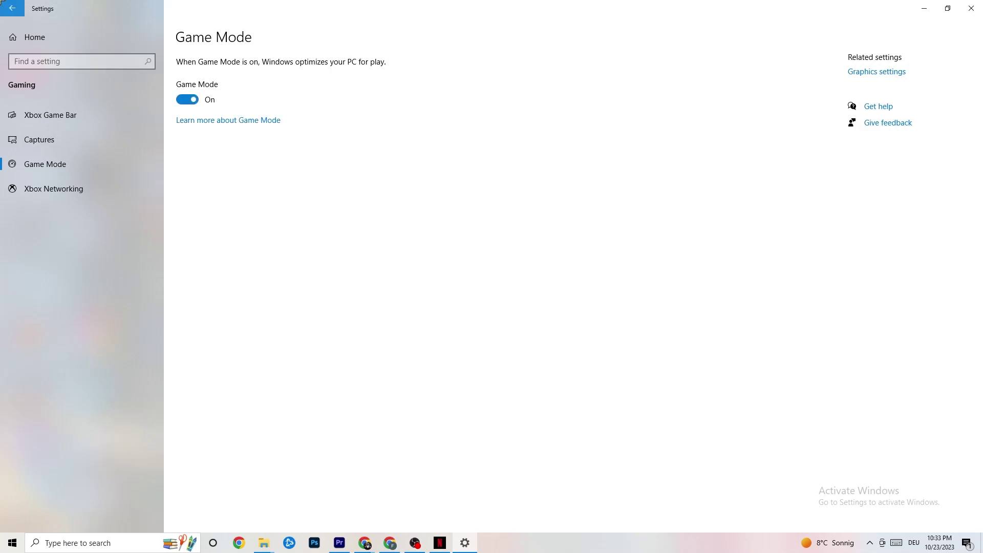
click(12, 9)
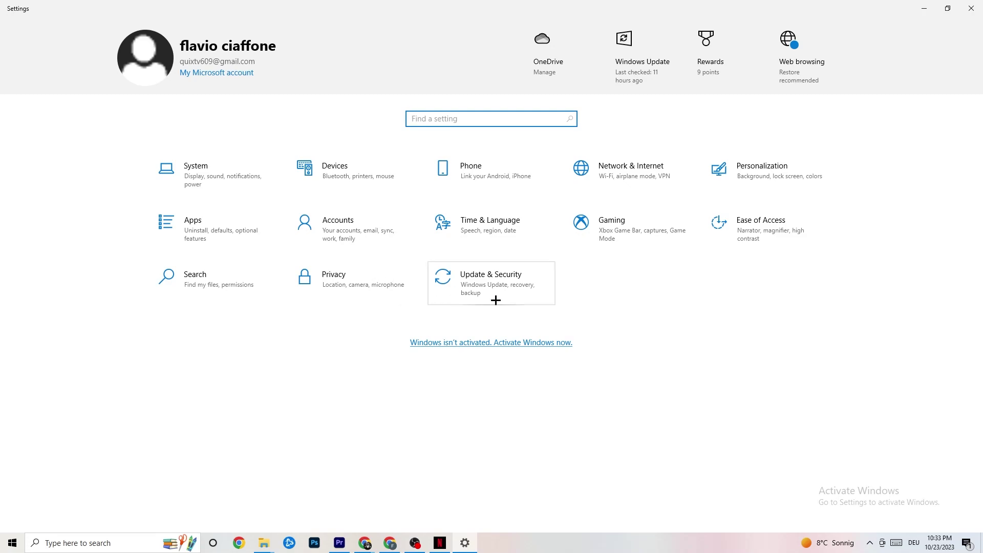
Step: Check Update & Security's Troubleshoot page, then confirm Windows Update reports up to date
click(516, 294)
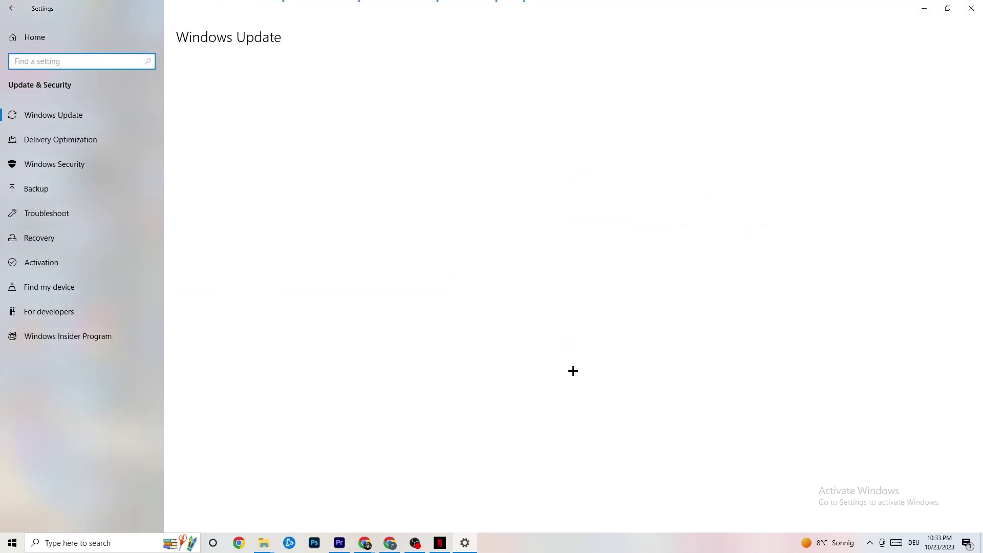
click(54, 212)
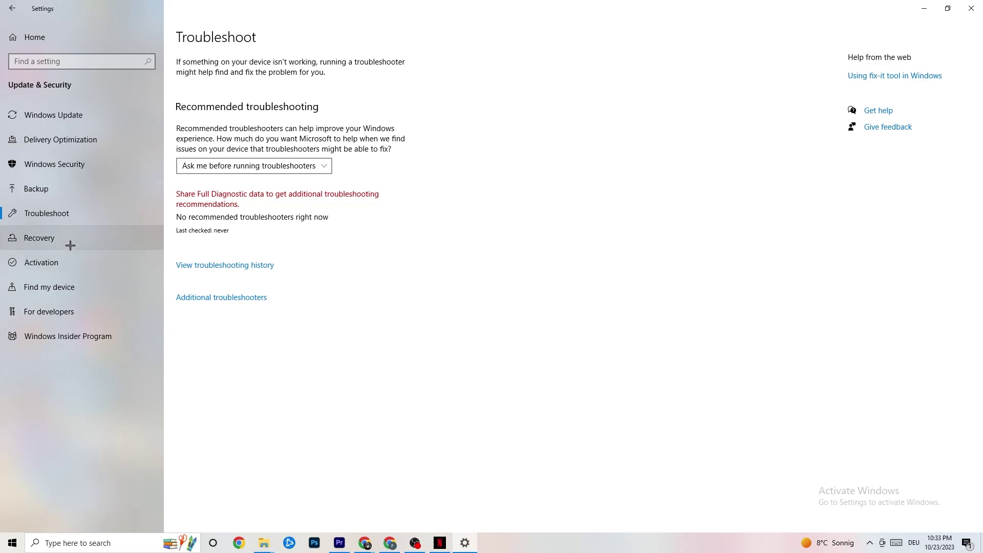
click(77, 118)
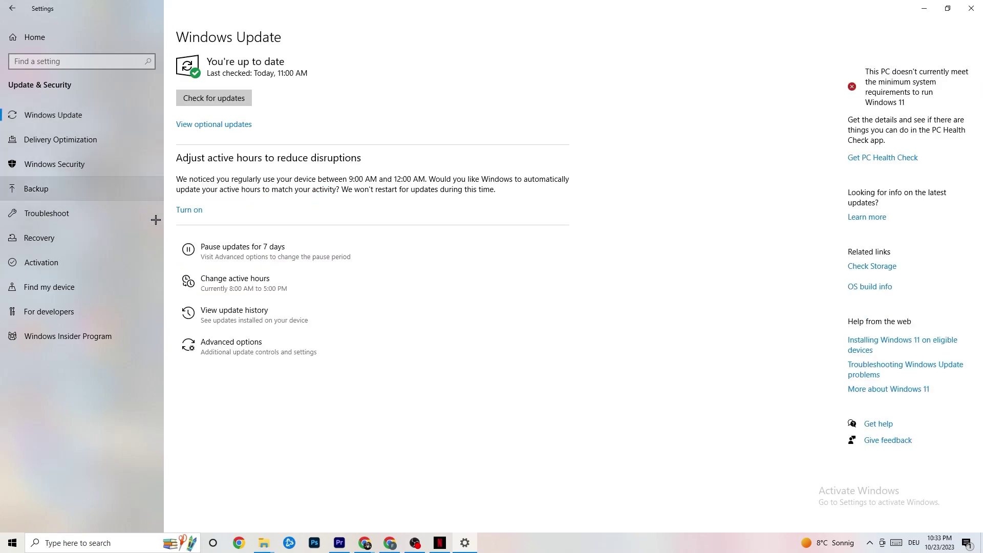